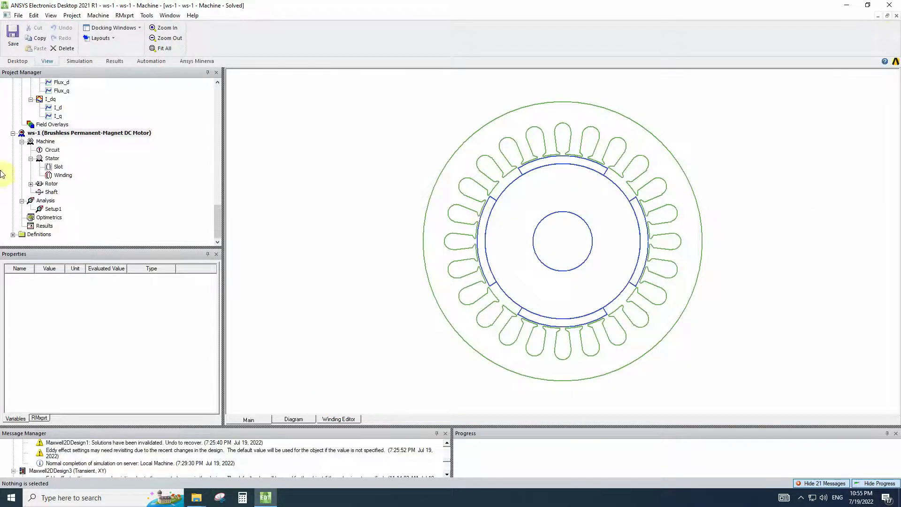
- Keep the machine's Control Type at CCC with the Y3 circuit, 4 poles and 1500 rpm
click(41, 134)
double_click(42, 135)
click(230, 254)
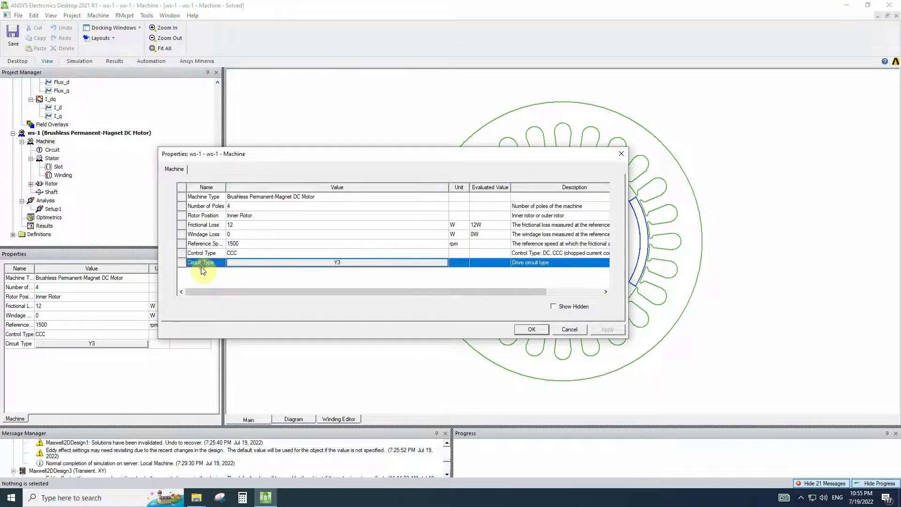
click(245, 248)
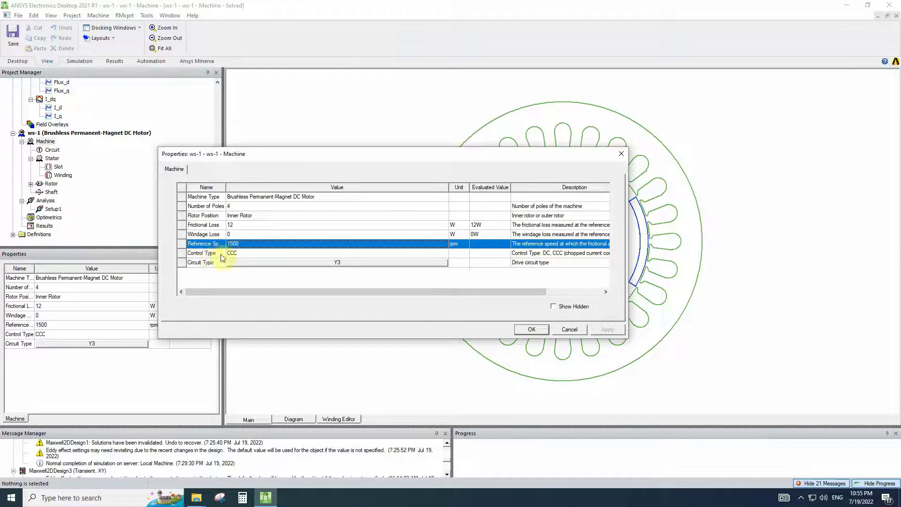
click(233, 256)
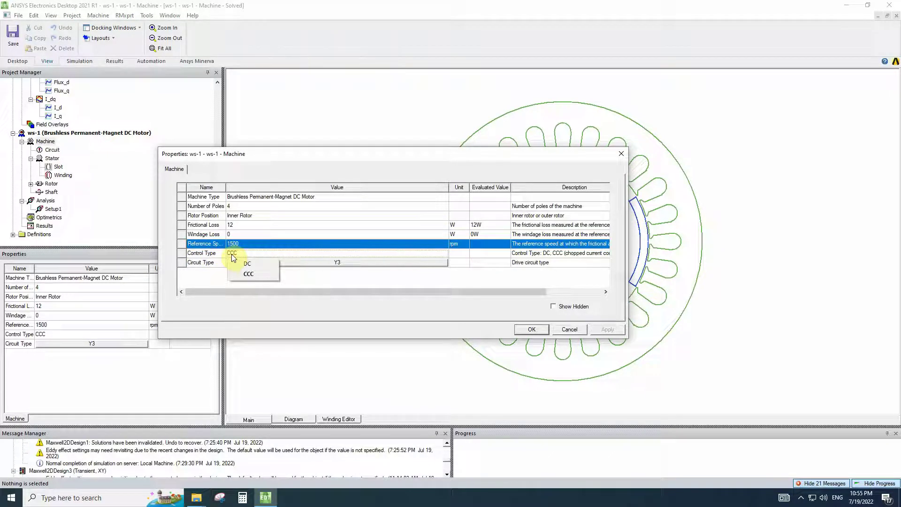
click(255, 275)
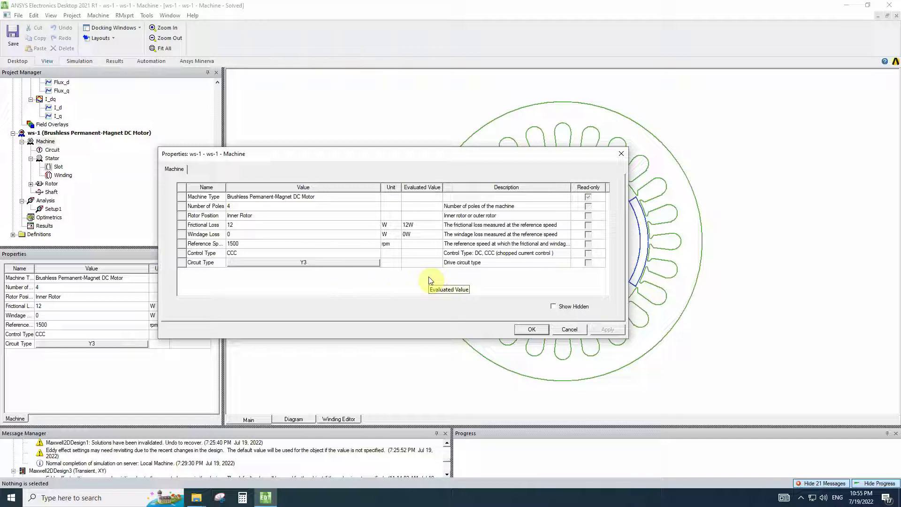
click(527, 331)
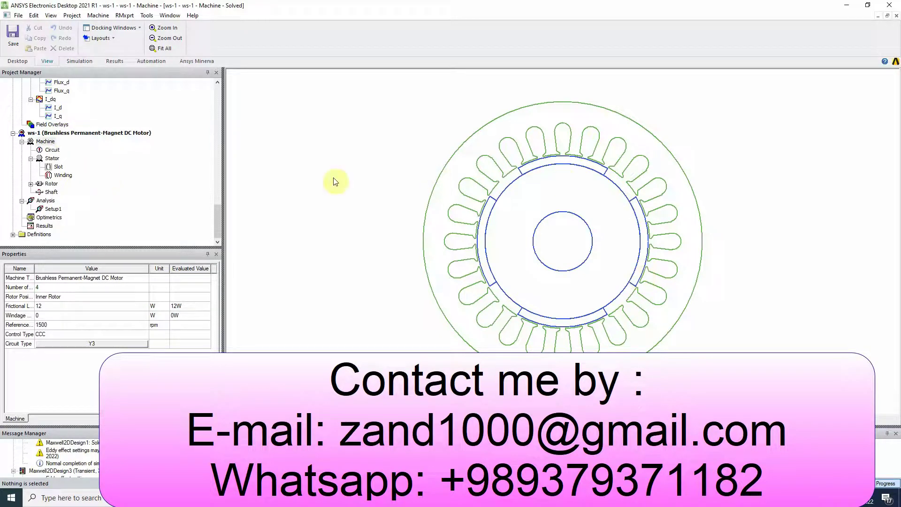
- Switch the machine's Control Type to DC
double_click(41, 142)
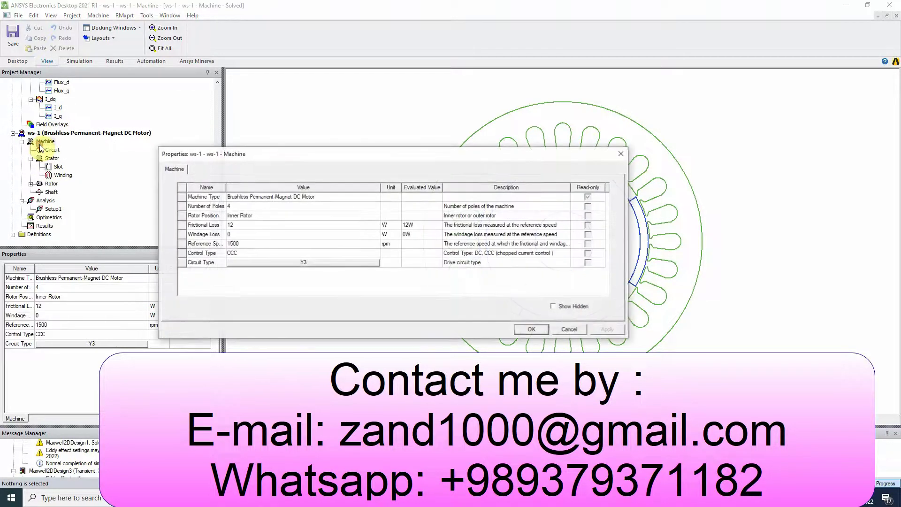
click(246, 255)
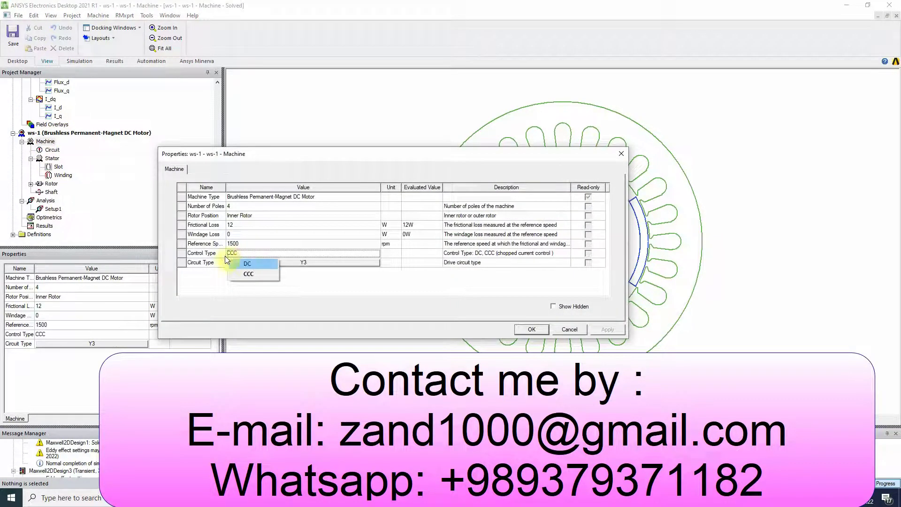
click(245, 265)
click(532, 329)
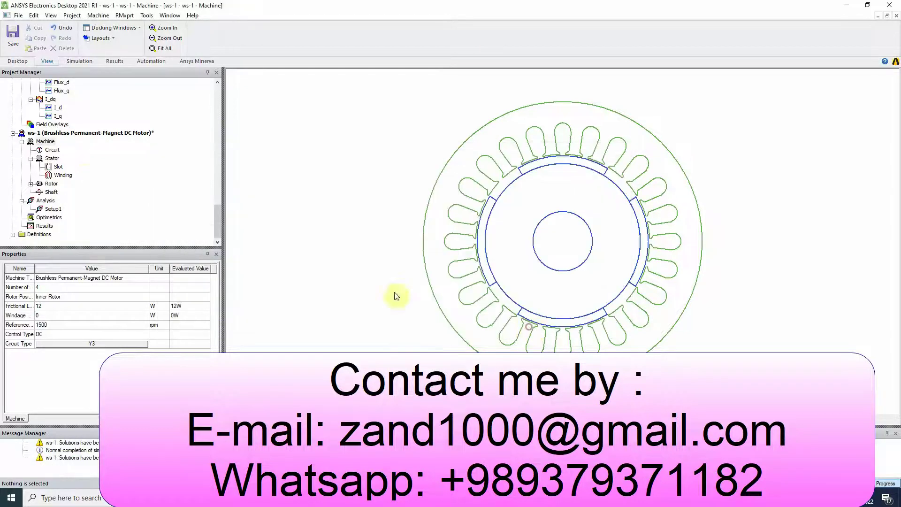
- Review the circuit settings unchanged: 0 deg lead angle, 120 deg trigger pulse width, 2 V drops
click(51, 150)
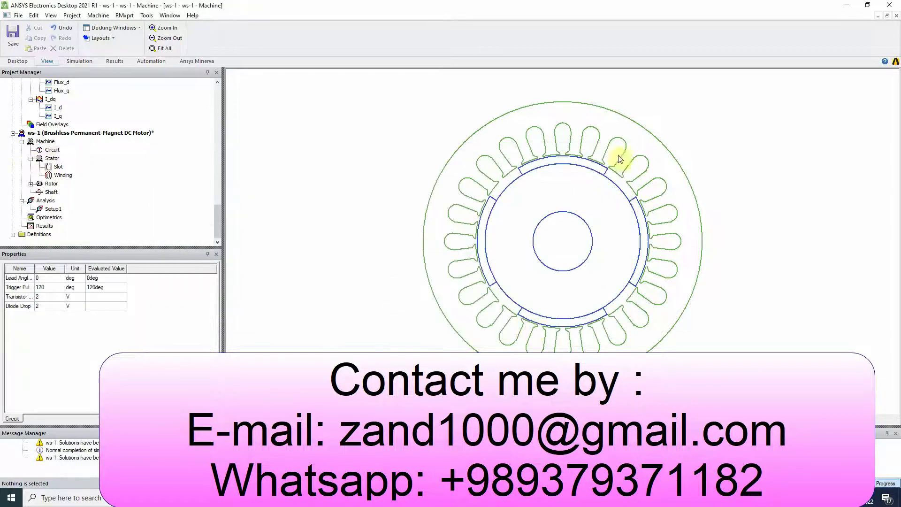
double_click(52, 151)
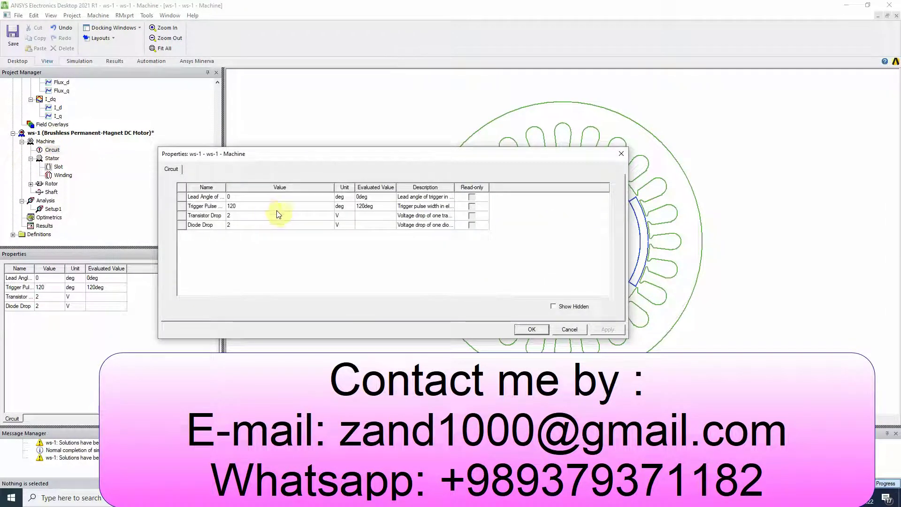
drag(276, 161, 405, 159)
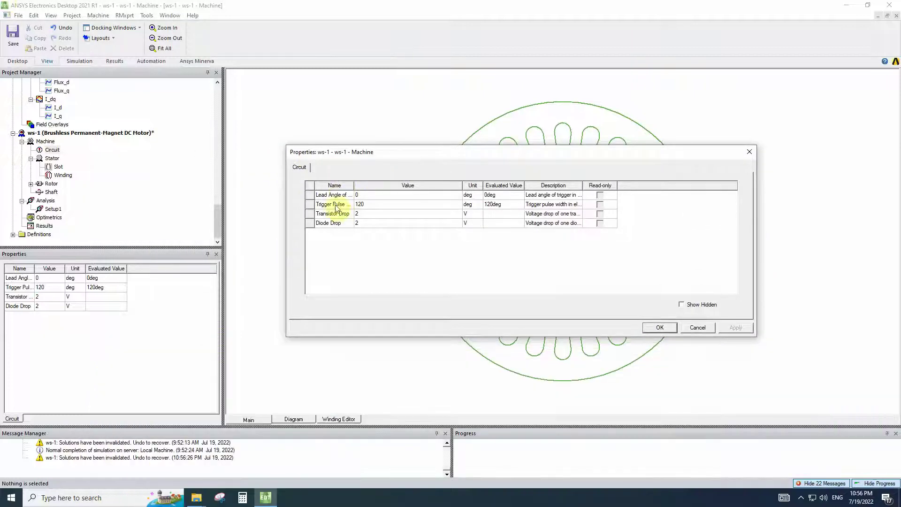
double_click(354, 186)
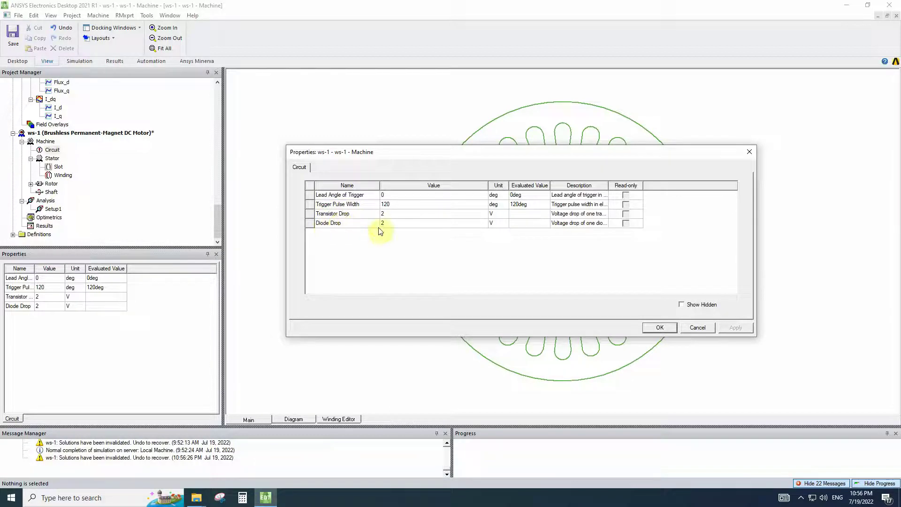
click(688, 325)
- Set the machine's Control Type back to CCC
click(41, 133)
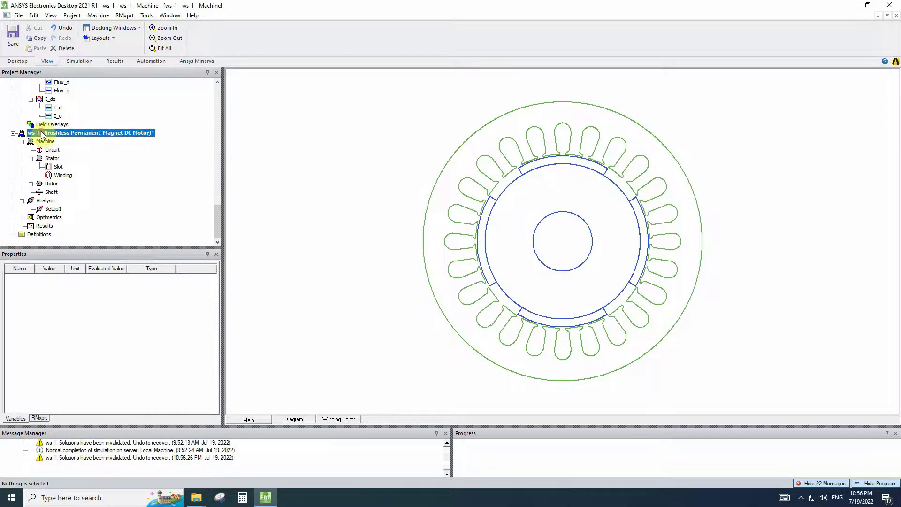
double_click(41, 134)
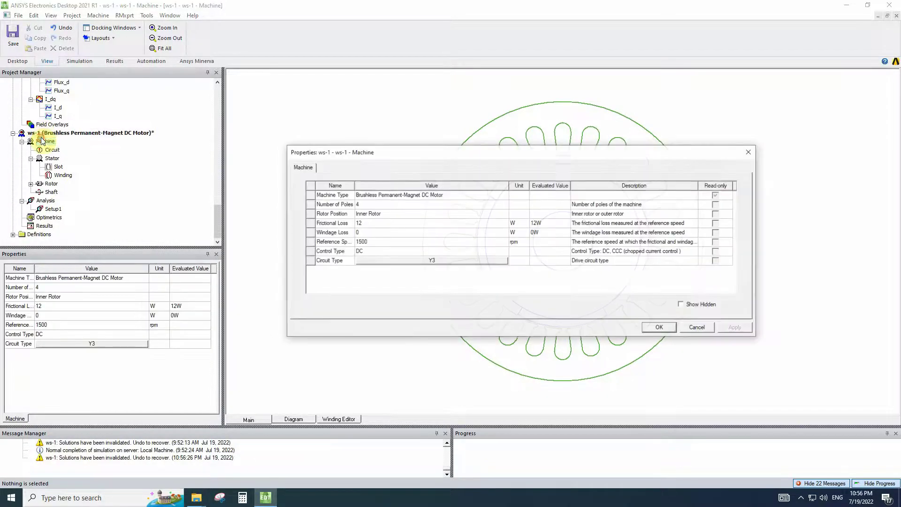
click(367, 252)
click(375, 271)
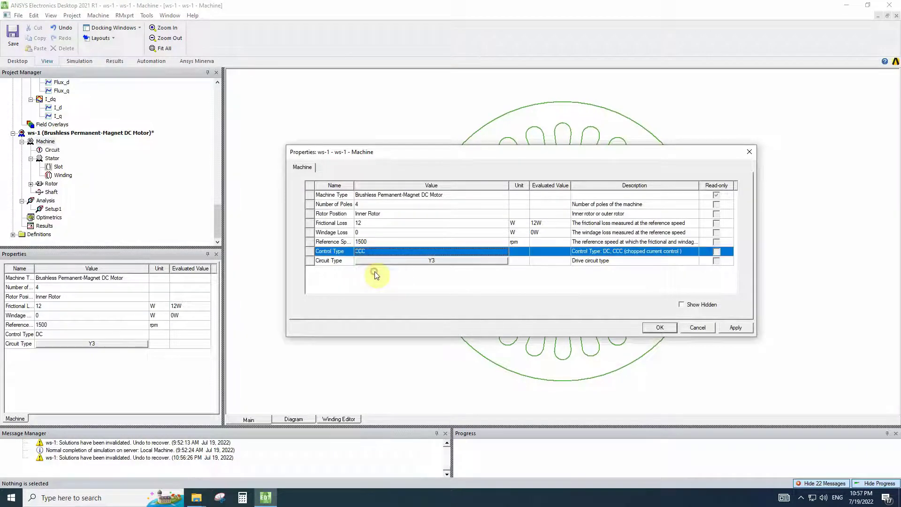
click(659, 328)
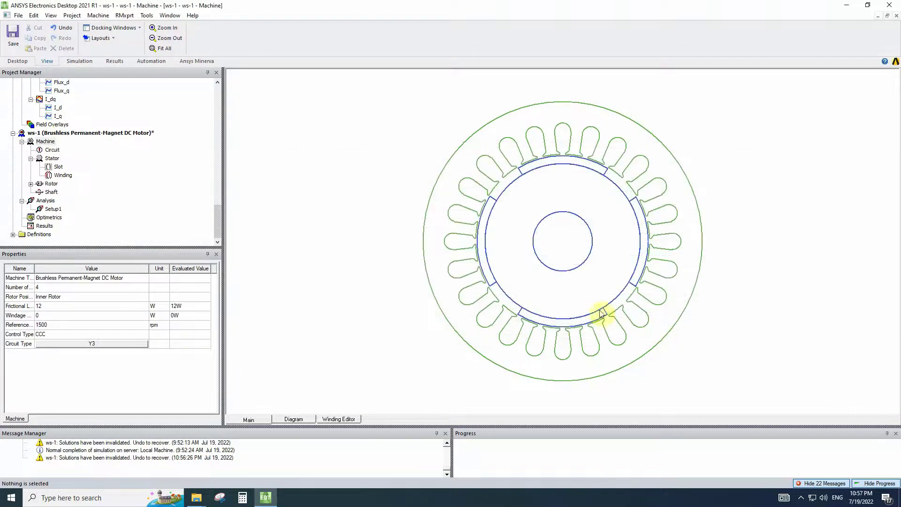
- Check the circuit current limits of 10 A maximum and 8 A minimum
double_click(52, 150)
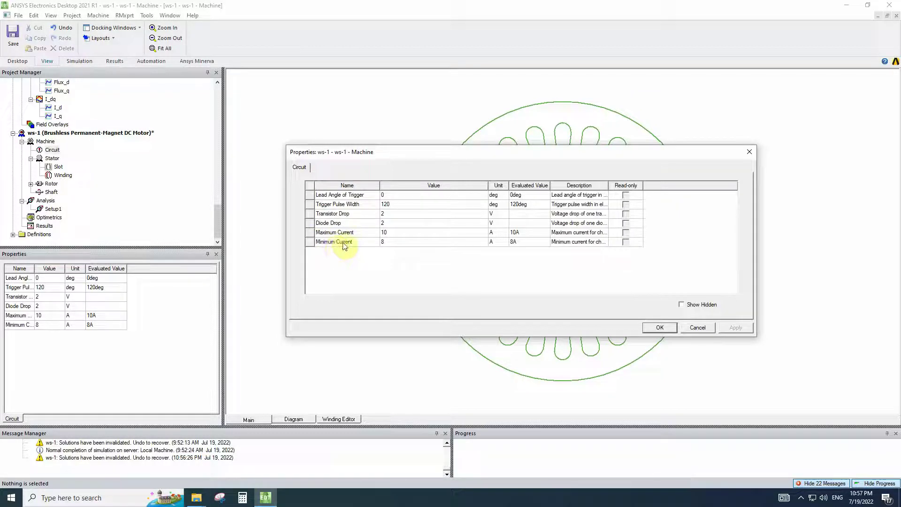
key(Escape)
drag(215, 217, 218, 84)
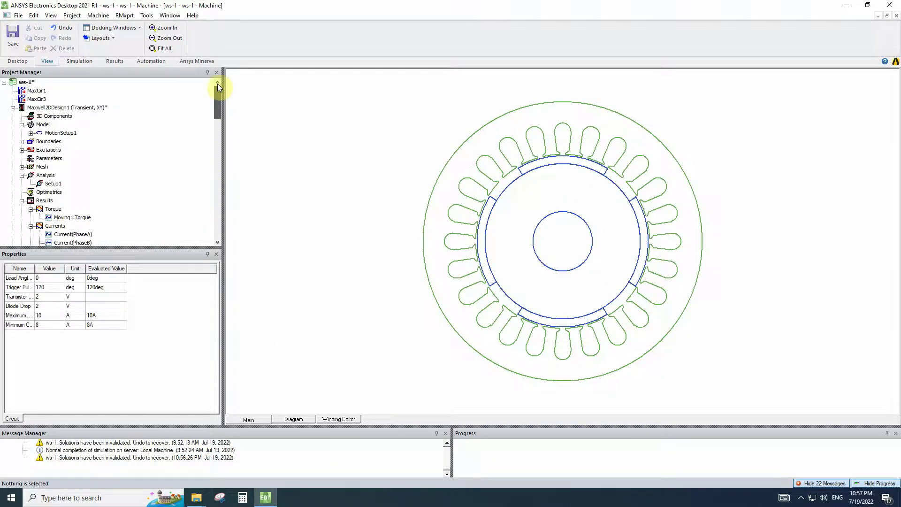
- Open the Maxwell2DDesign1 model, then the MaxCir1 switch-diode bridge schematic
double_click(43, 110)
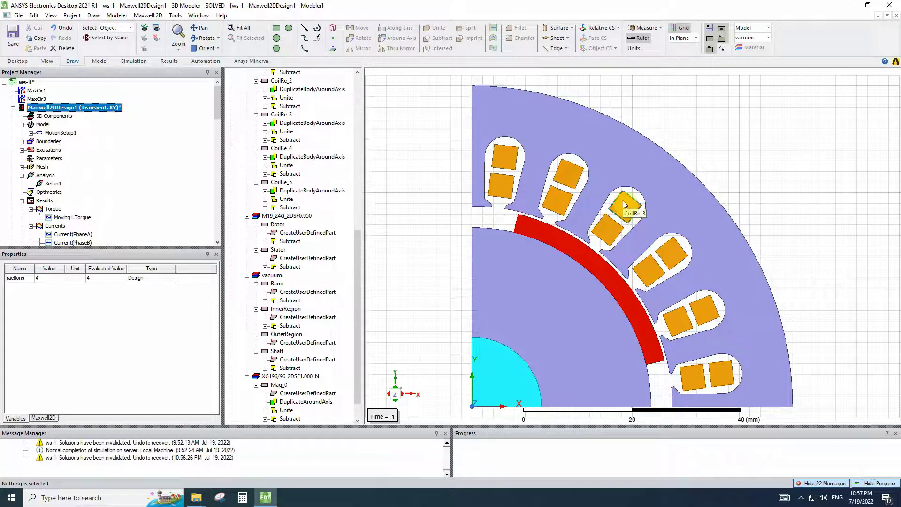
double_click(32, 91)
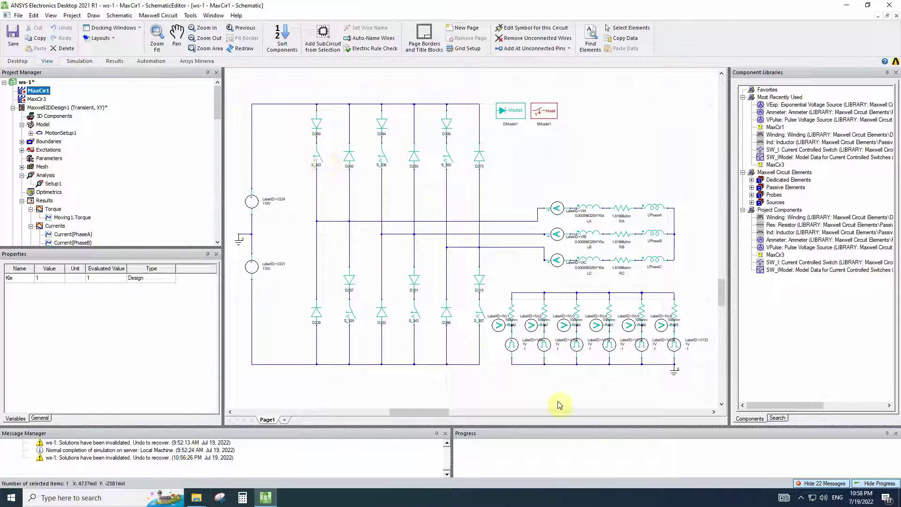
double_click(506, 338)
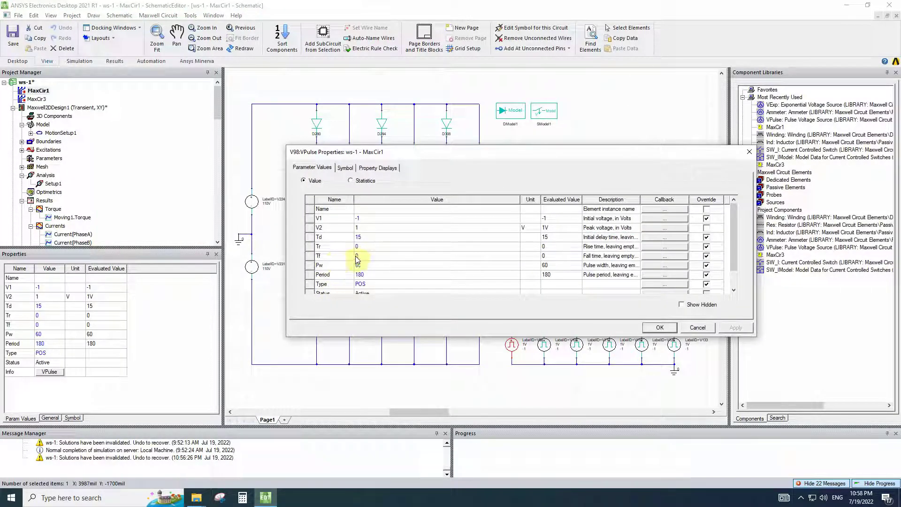
scroll(366, 273, down, 1)
key(Escape)
click(319, 159)
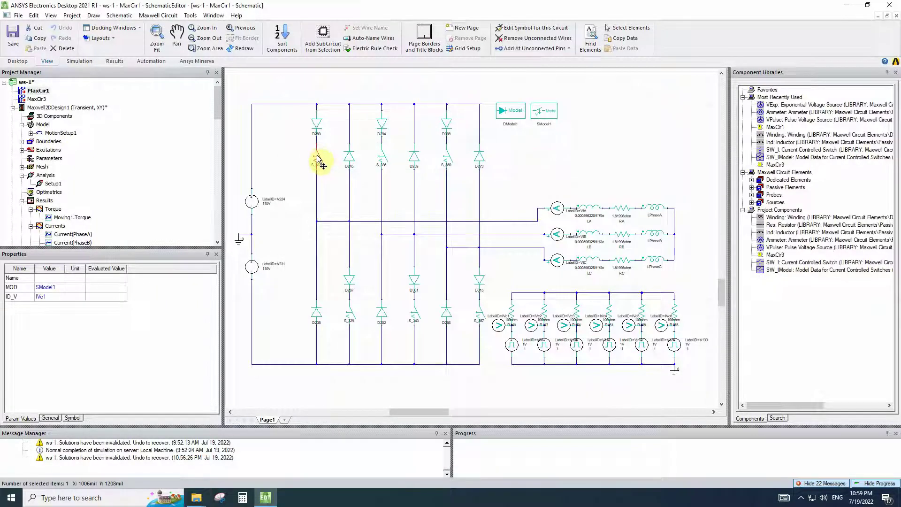
double_click(511, 347)
scroll(357, 277, down, 1)
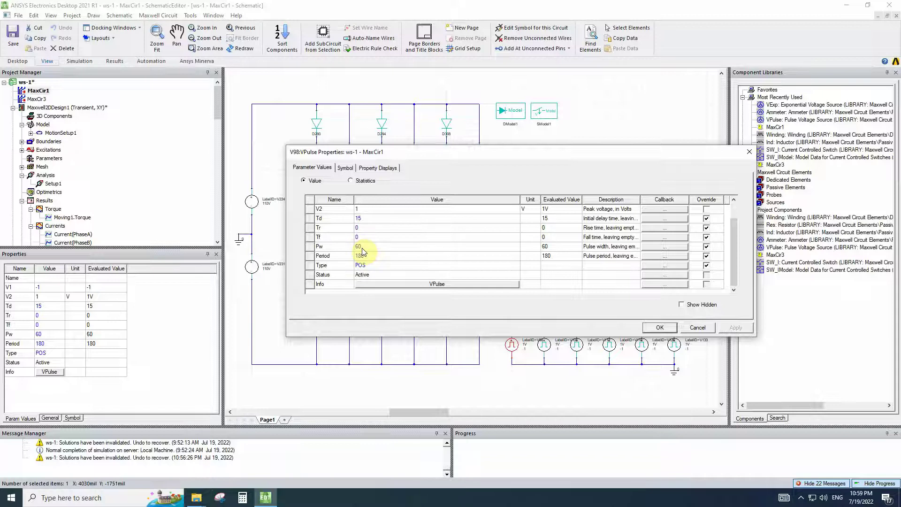
key(Return)
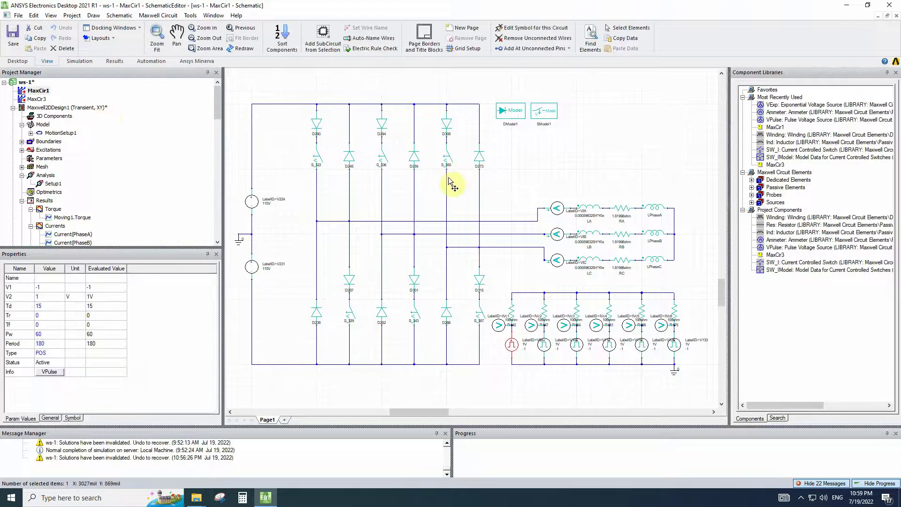
- Open the MaxCir3 schematic, whose WModelN switch reads Ion -8 A, Ioff -10 A
double_click(35, 100)
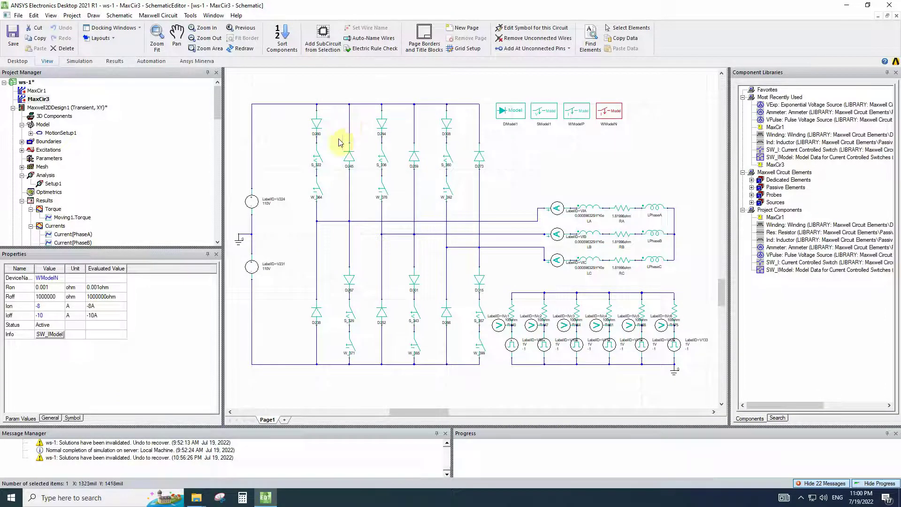
double_click(317, 159)
key(Escape)
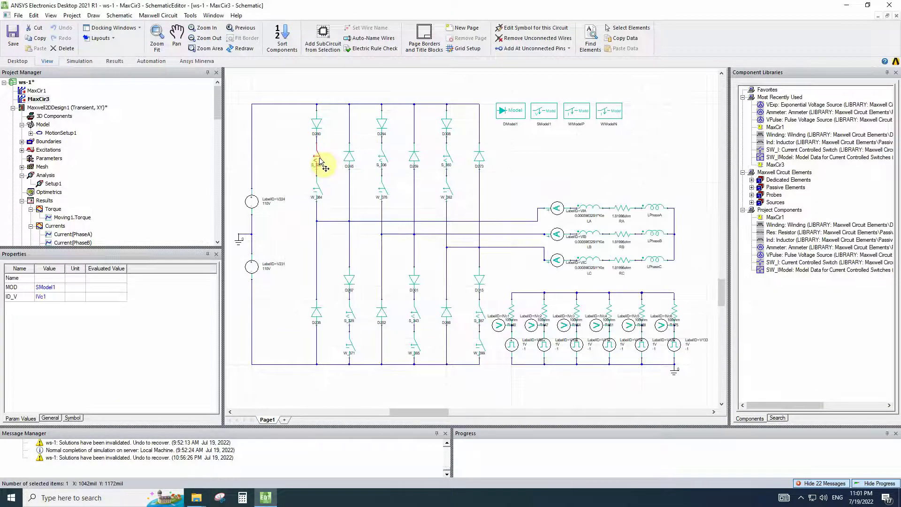
double_click(319, 159)
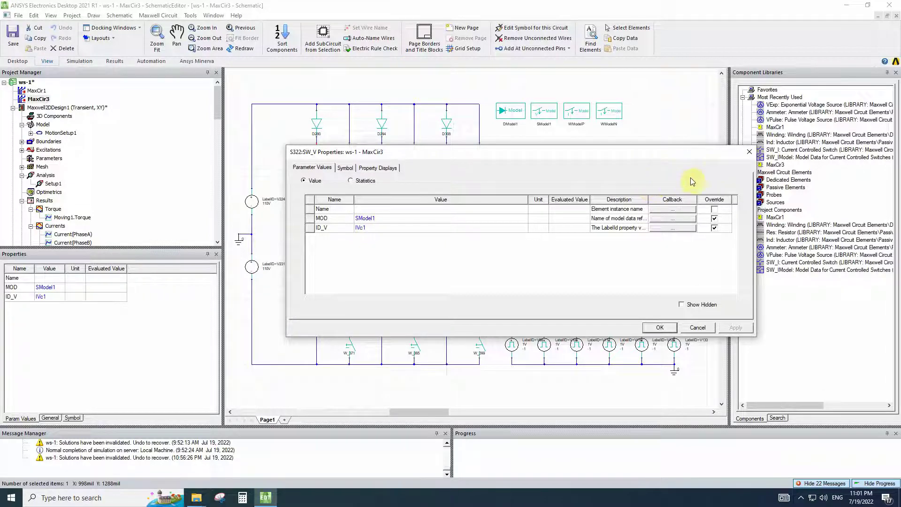
click(749, 152)
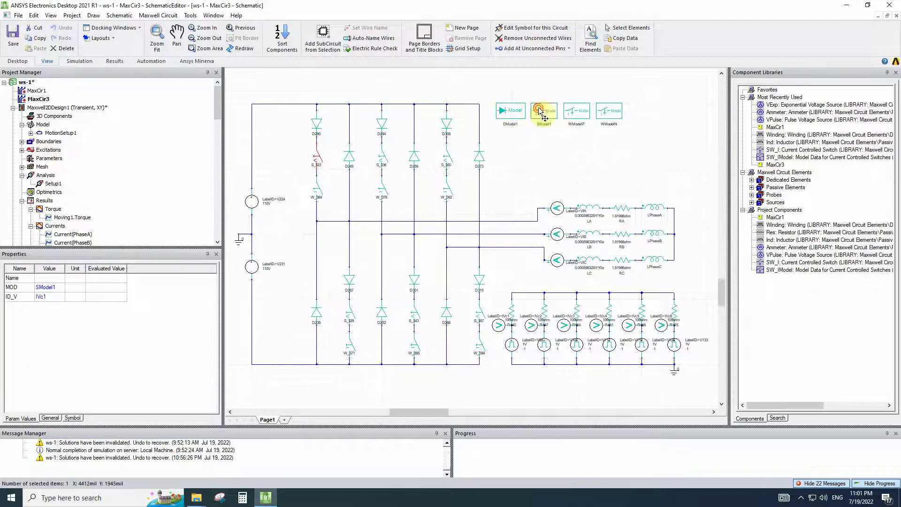
double_click(544, 112)
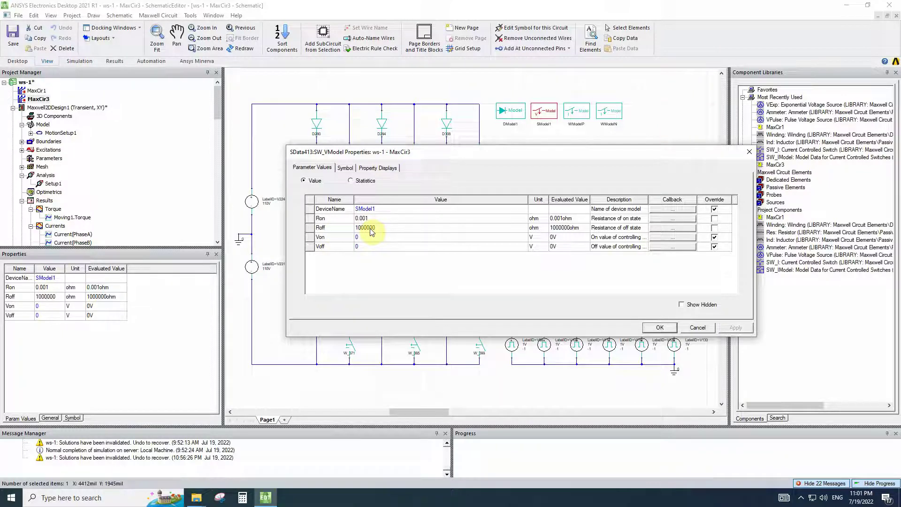
key(Return)
click(362, 195)
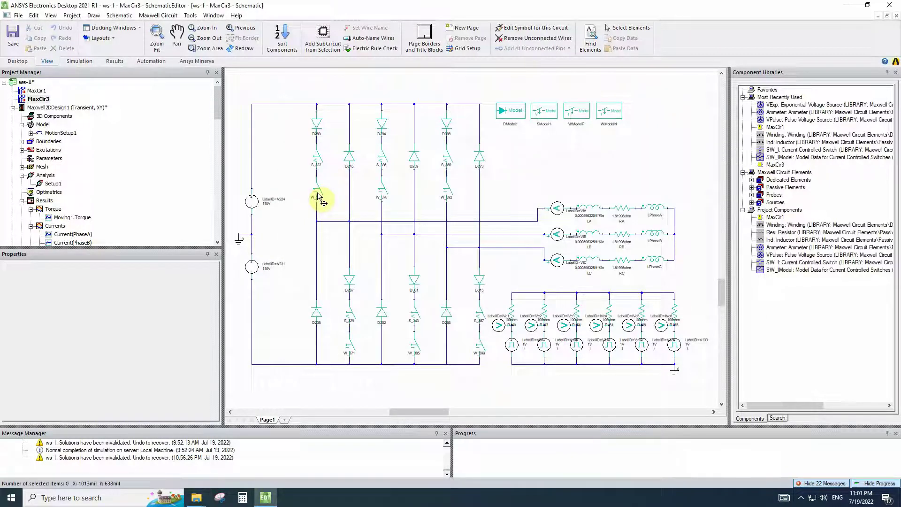
double_click(317, 196)
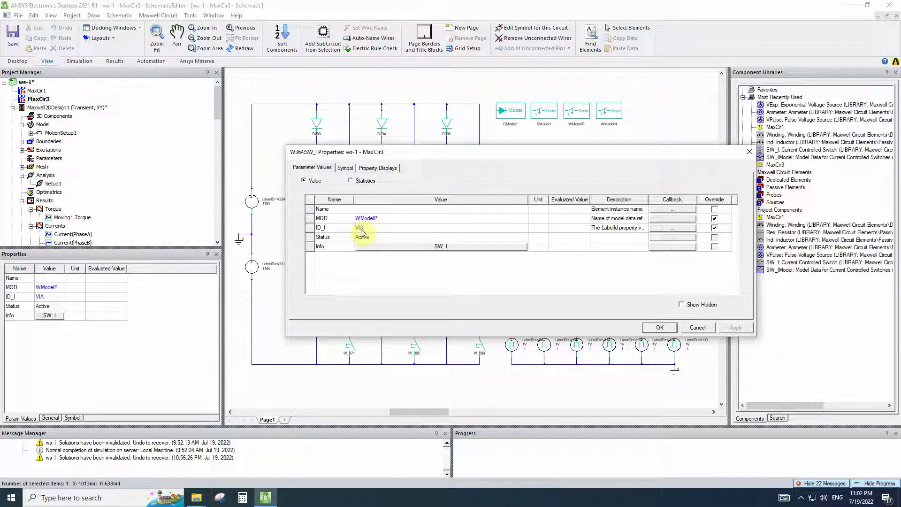
click(660, 327)
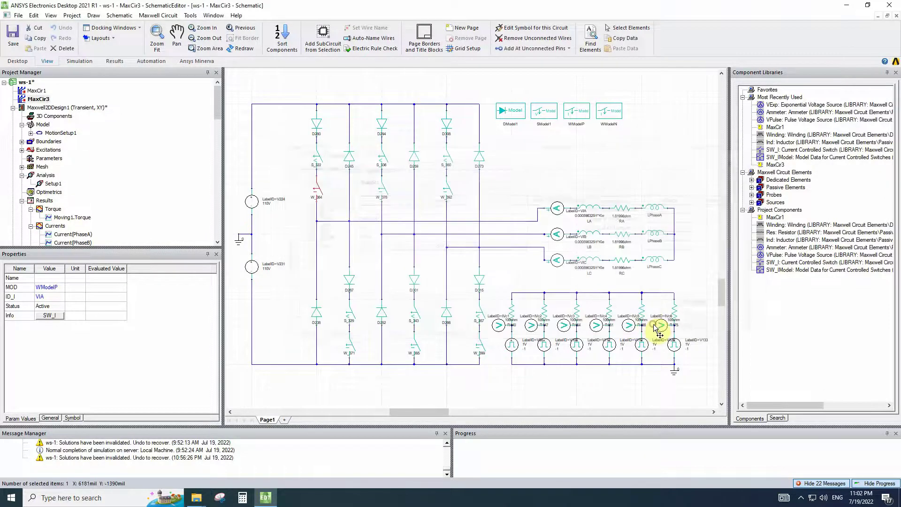
double_click(380, 192)
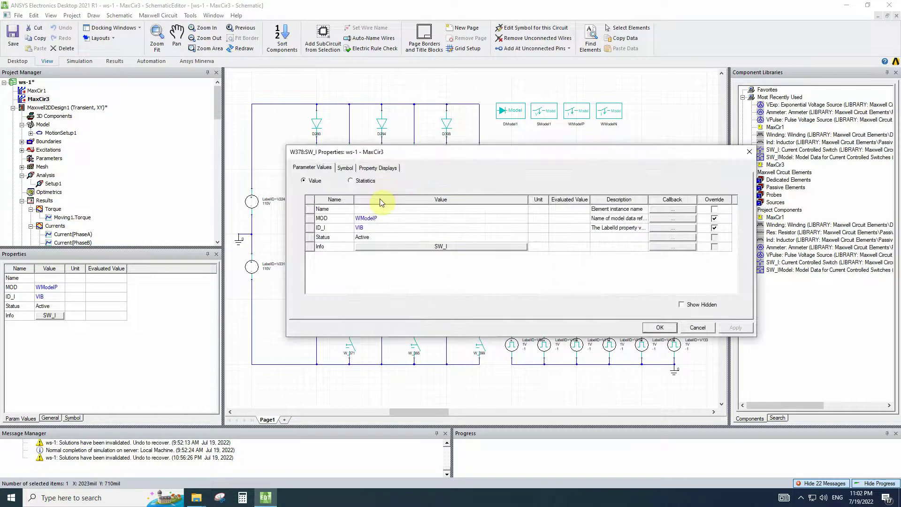
click(749, 152)
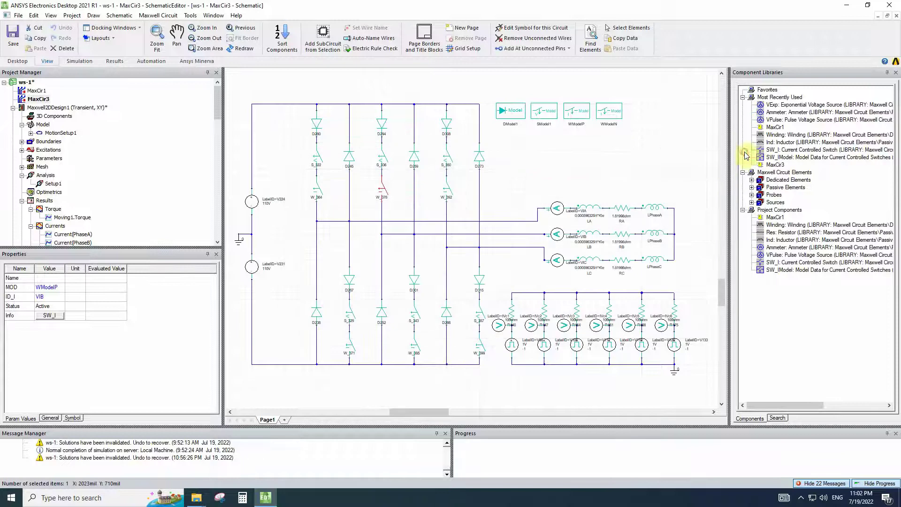
double_click(562, 210)
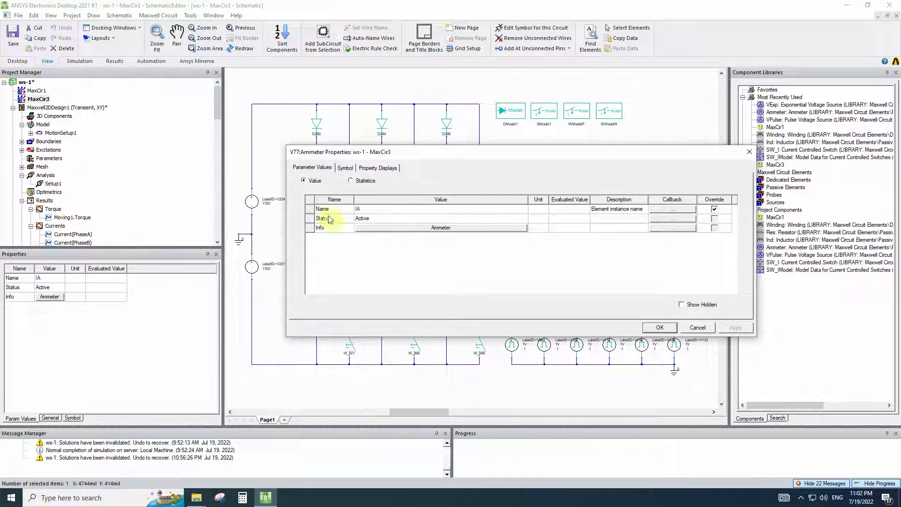
click(749, 152)
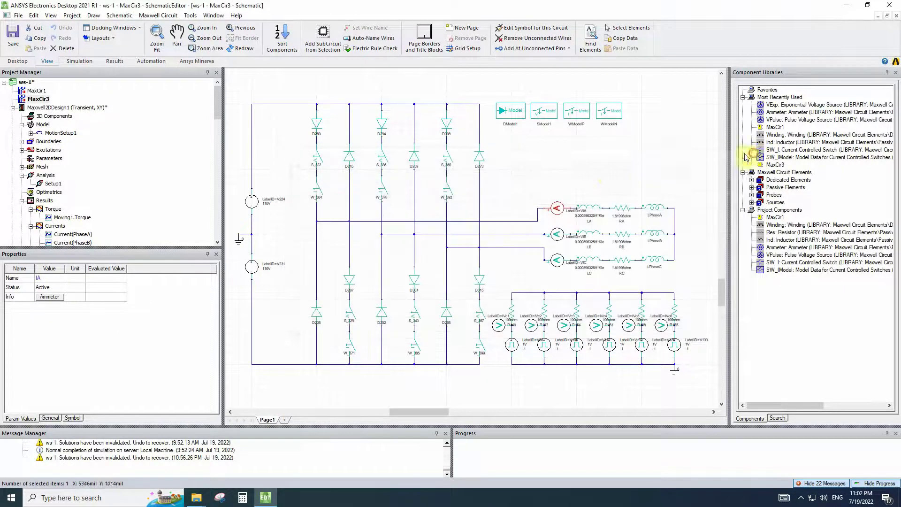
double_click(560, 233)
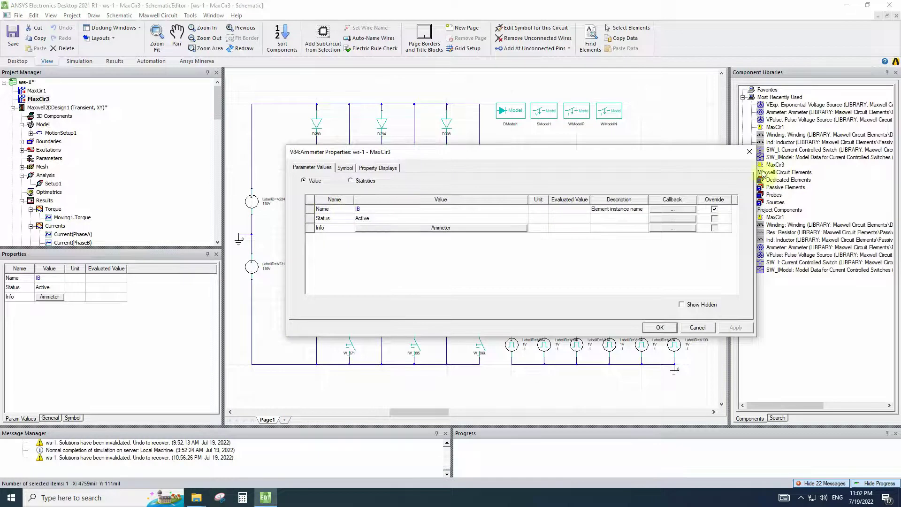
click(749, 151)
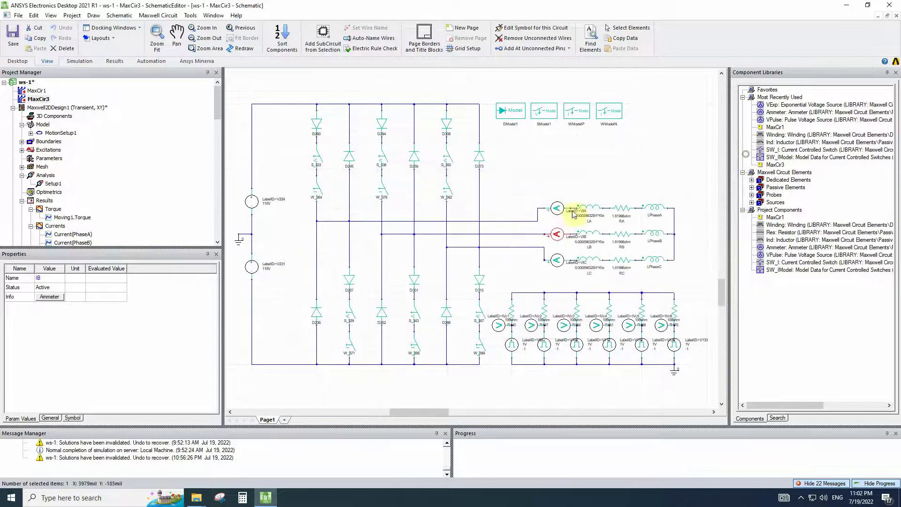
double_click(551, 258)
key(Escape)
double_click(577, 112)
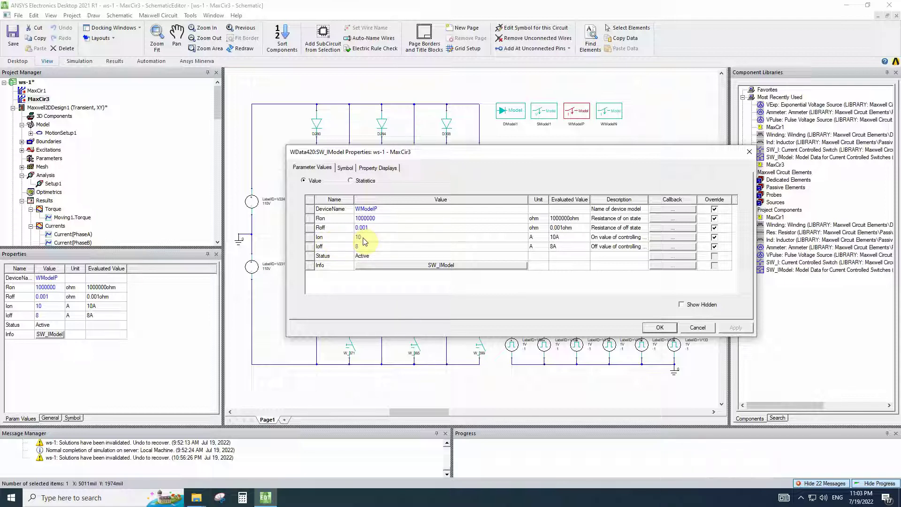
drag(420, 150, 402, 52)
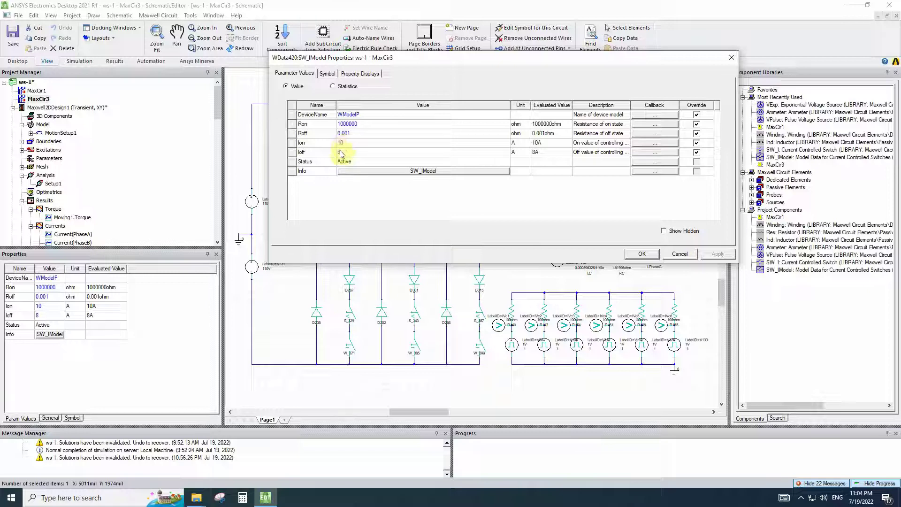
click(731, 57)
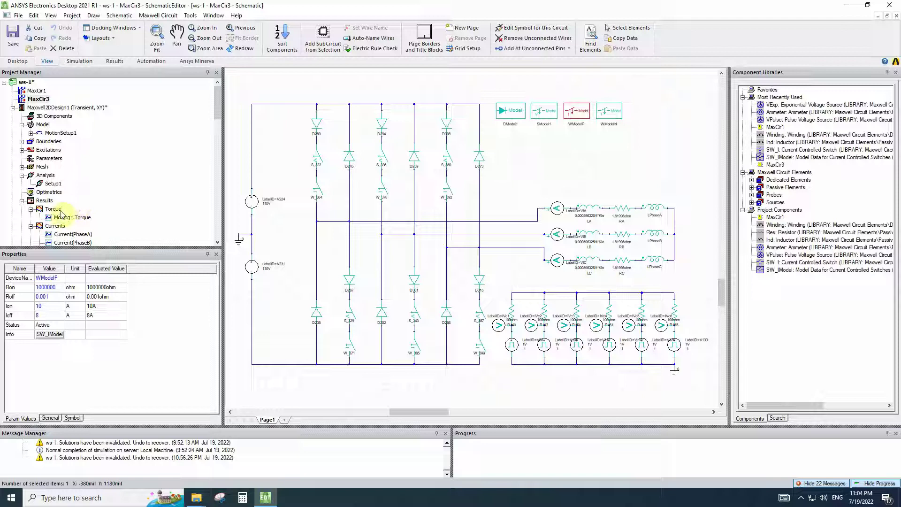
- Expand the brushless motor design and confirm its circuit limits of 10 A maximum, 8 A minimum
click(13, 107)
click(12, 125)
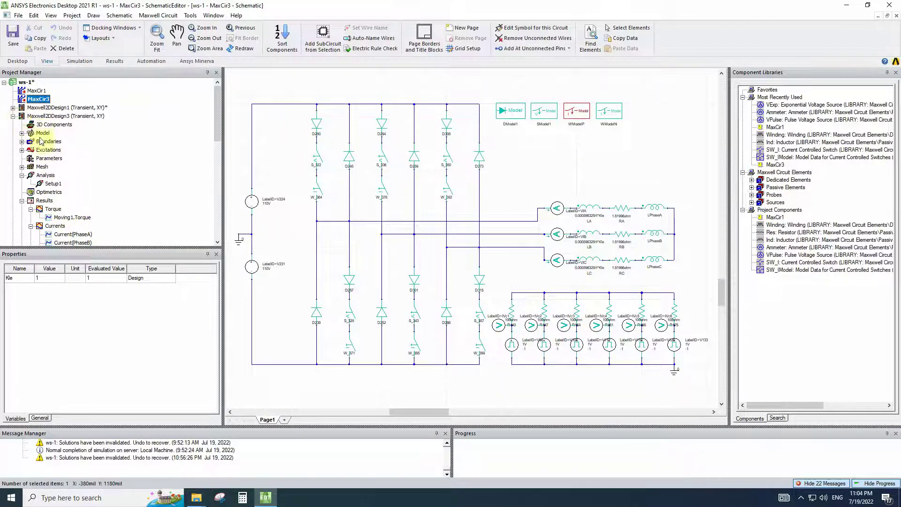
double_click(51, 142)
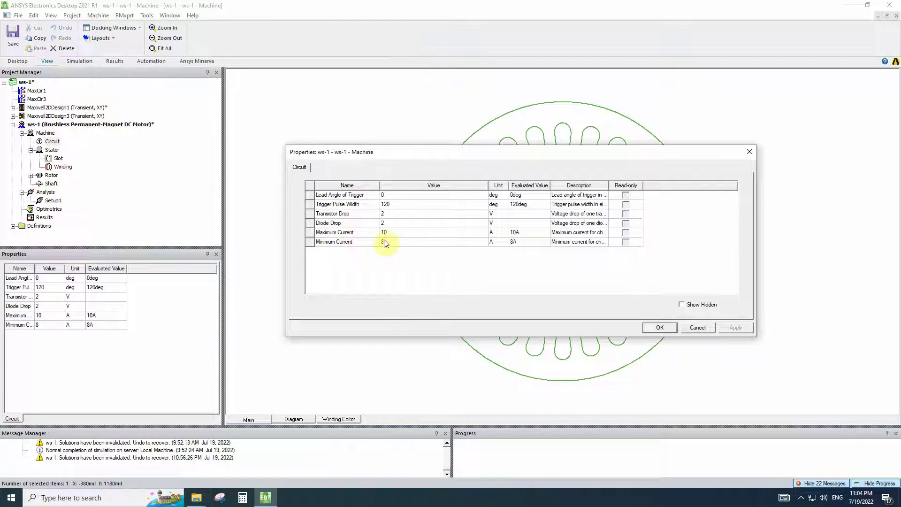
click(650, 327)
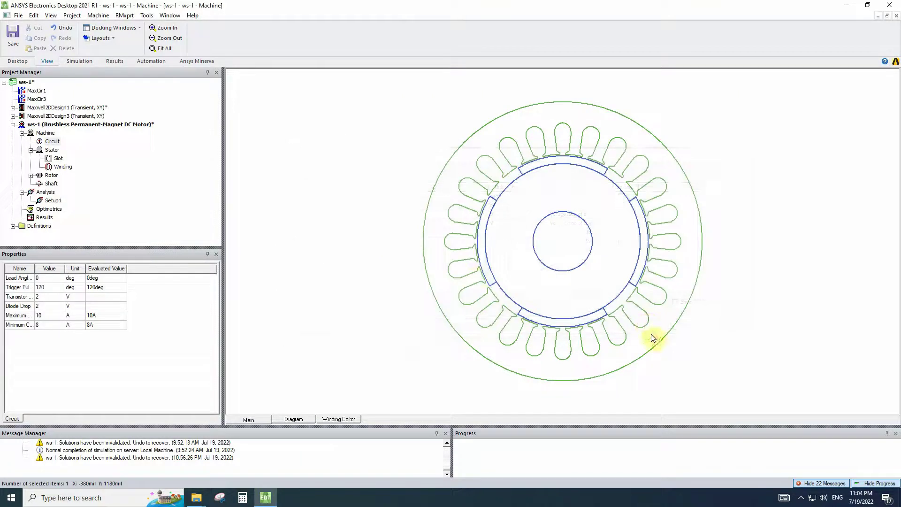
key(ctrl+Tab)
- Reopen WModelP's switch properties and keep Ion 10 A and Ioff 8 A
double_click(577, 112)
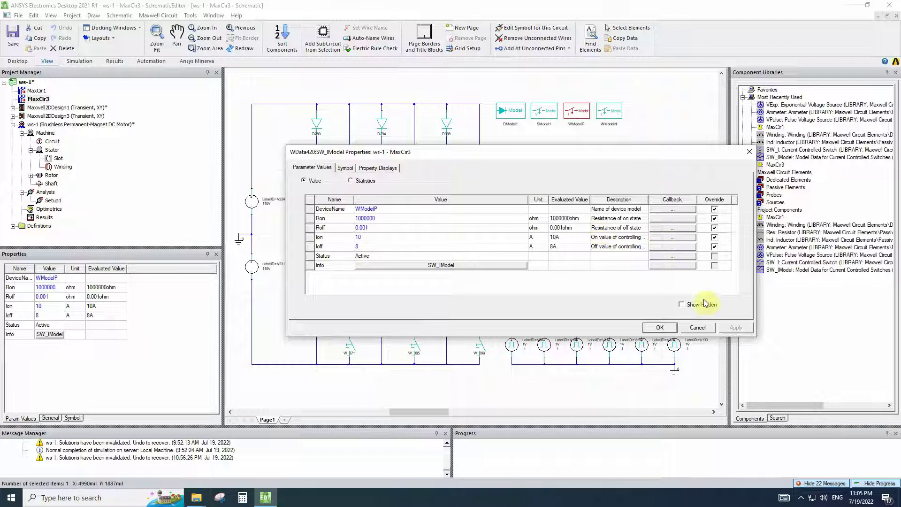
click(660, 328)
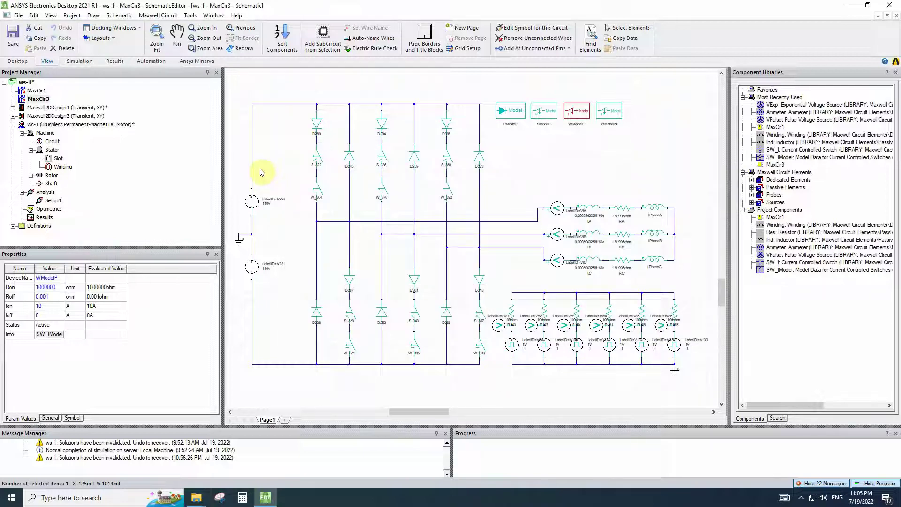
- Open the Currents plot under Maxwell2DDesign1's Results
double_click(38, 109)
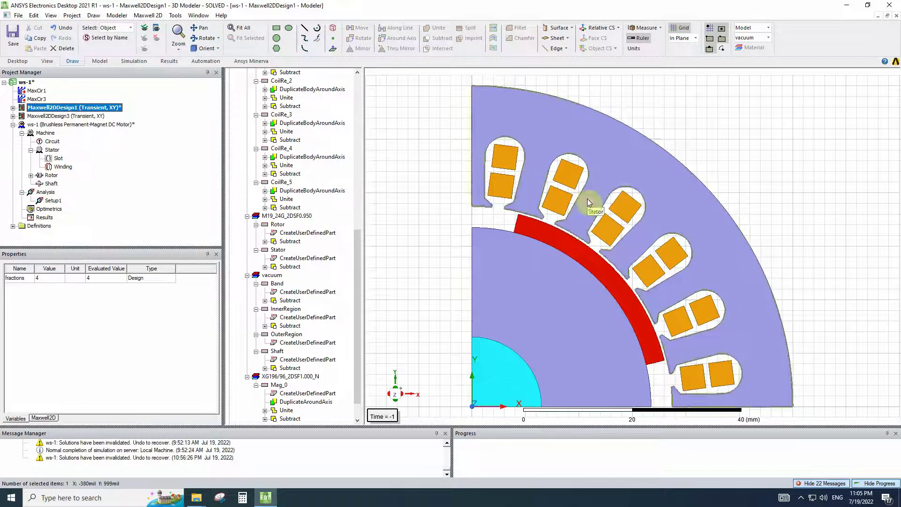
click(13, 107)
double_click(55, 201)
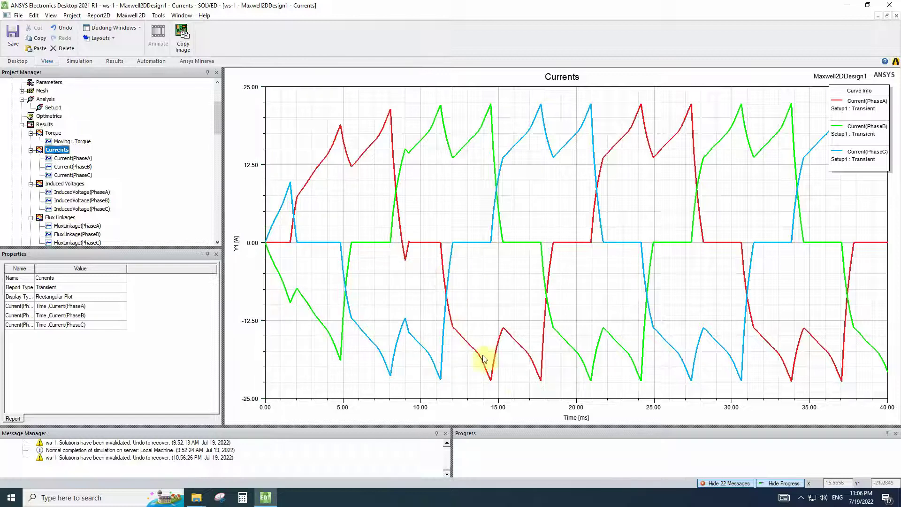
- Add marker m1 at the Phase B peak, 22.08 A at 14.49 ms
right_click(441, 170)
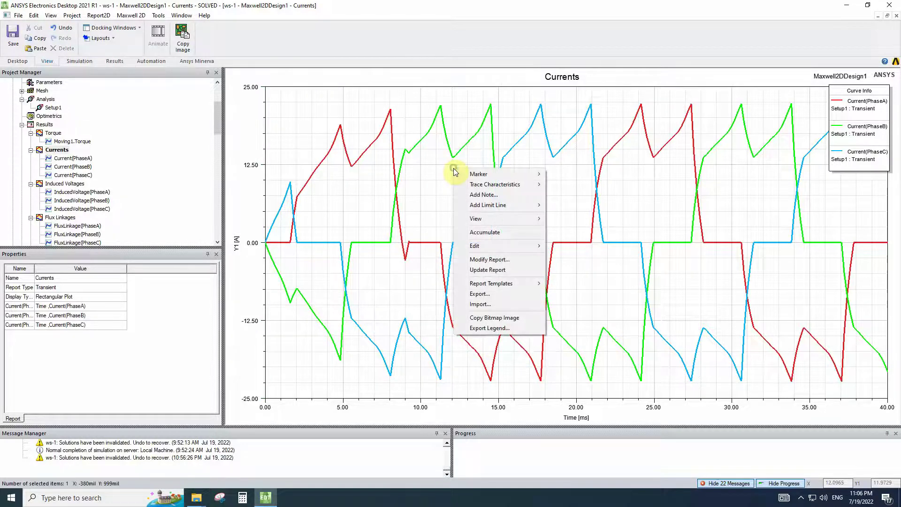
mouse_move(462, 174)
click(572, 178)
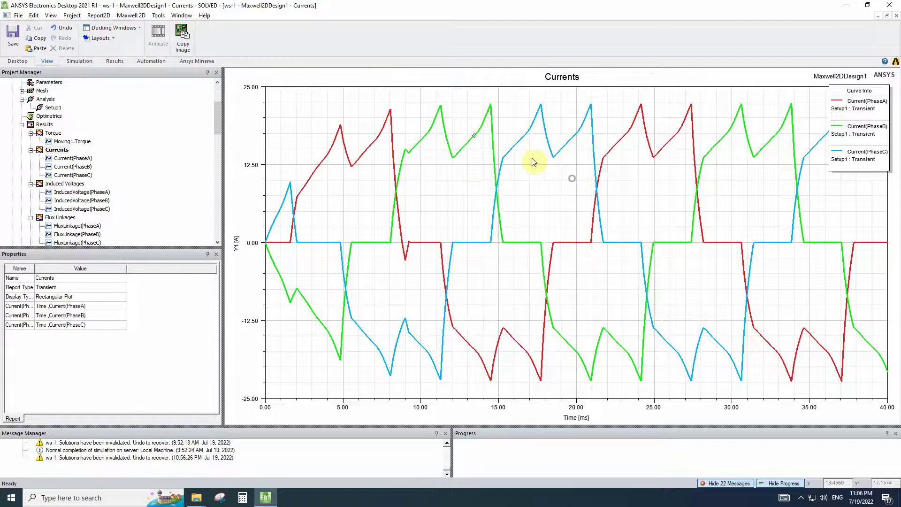
click(496, 105)
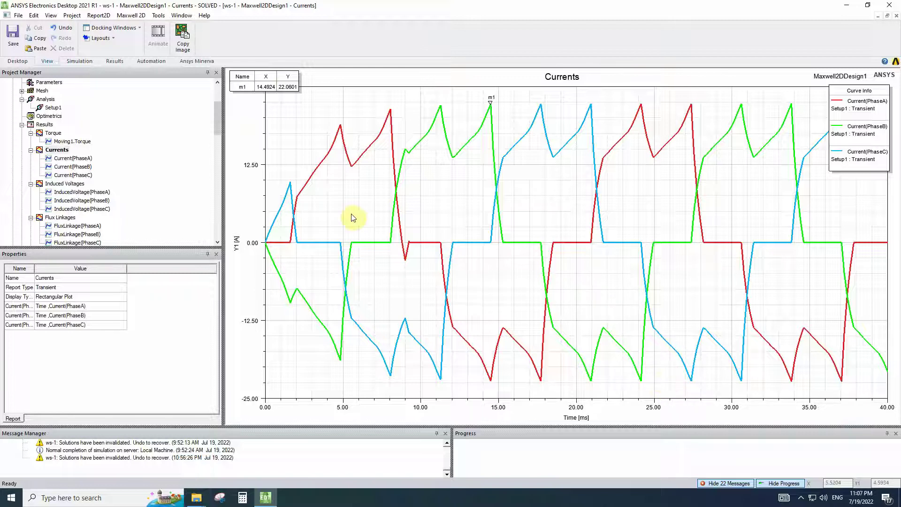
scroll(127, 120, down, 6)
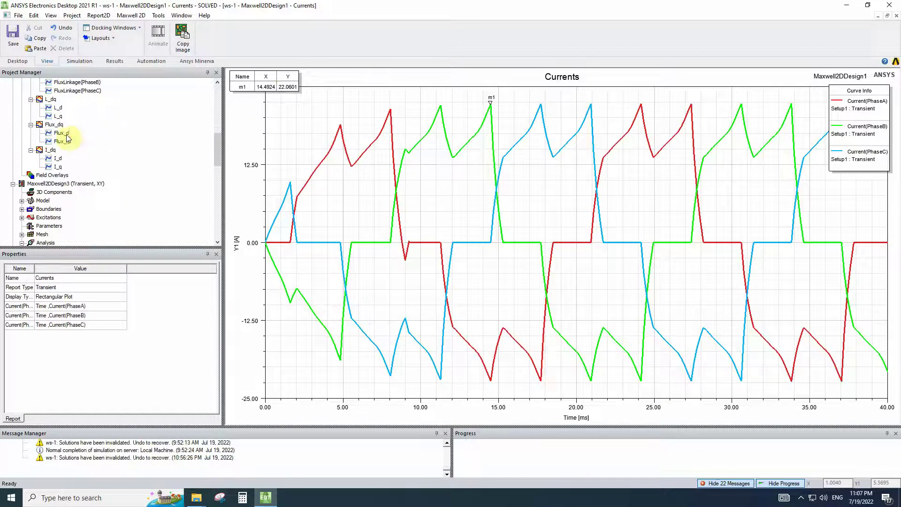
- Open the Currents plot of Maxwell2DDesign3
double_click(38, 184)
scroll(37, 186, down, 4)
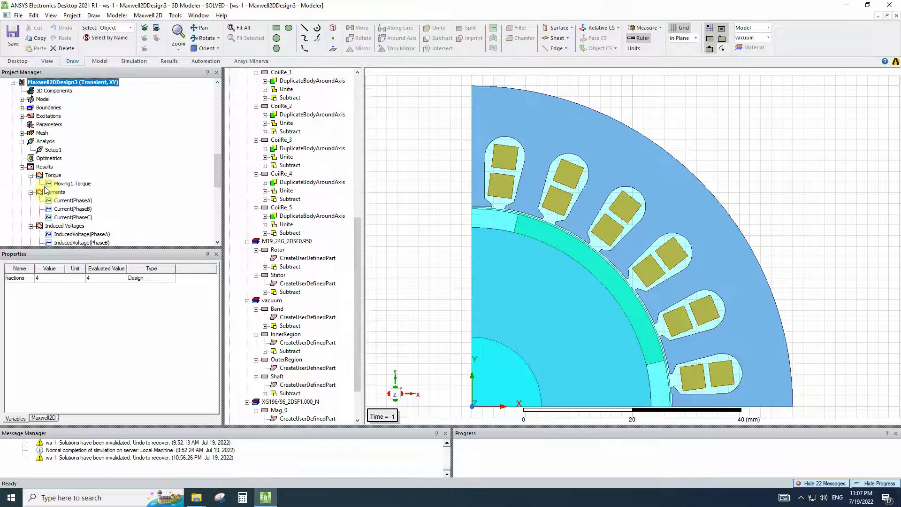
double_click(45, 191)
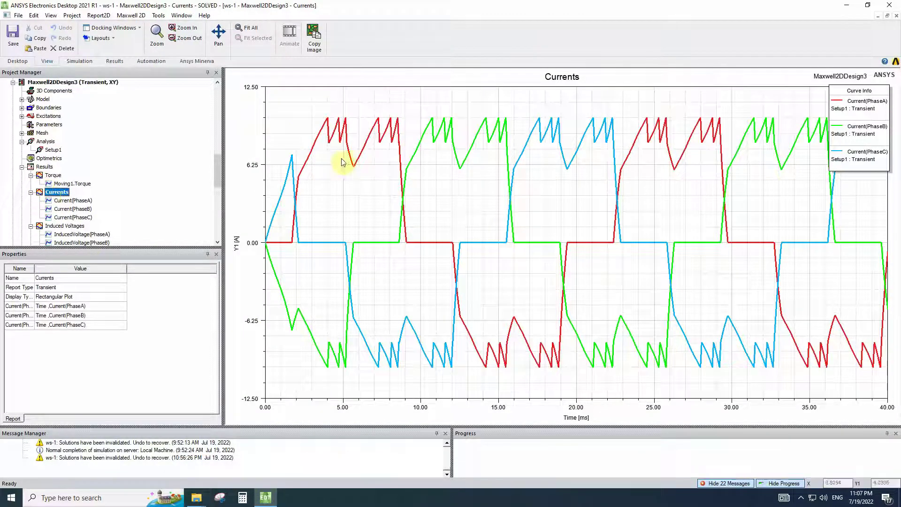
- Mark Phase A at 10.00 A, 8.00 A, -9.98 A and -8.05 A as m1–m4
right_click(341, 115)
mouse_move(371, 119)
click(463, 118)
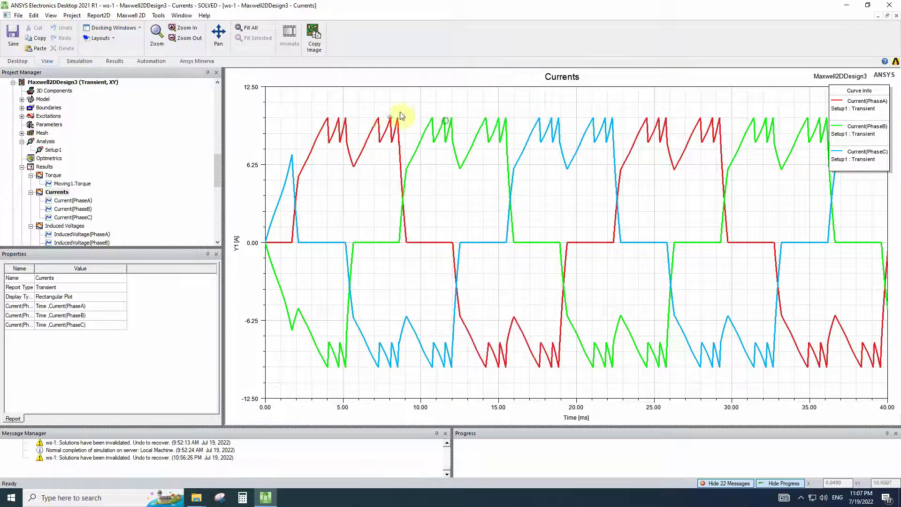
click(335, 115)
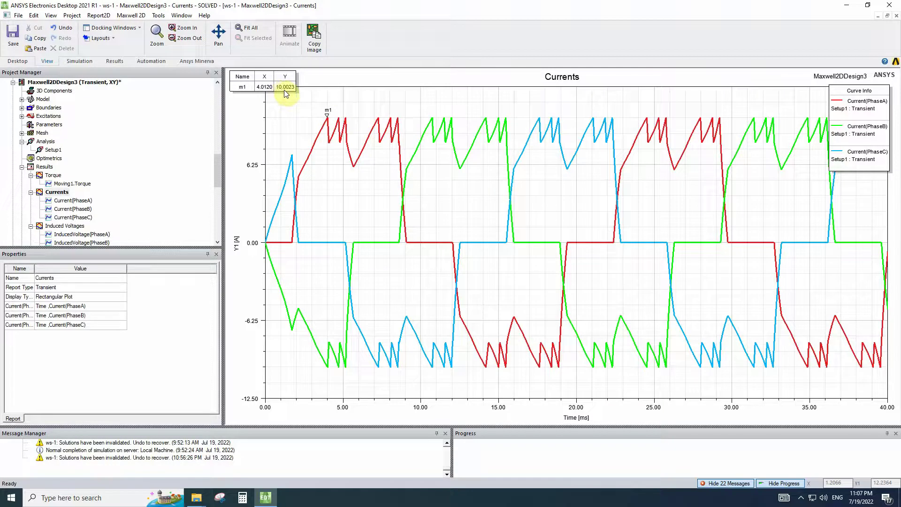
click(342, 140)
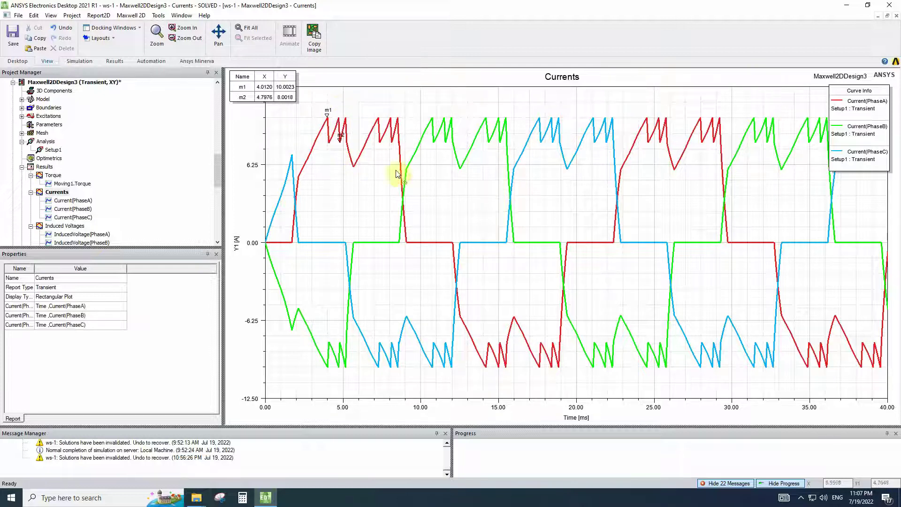
click(485, 366)
click(498, 345)
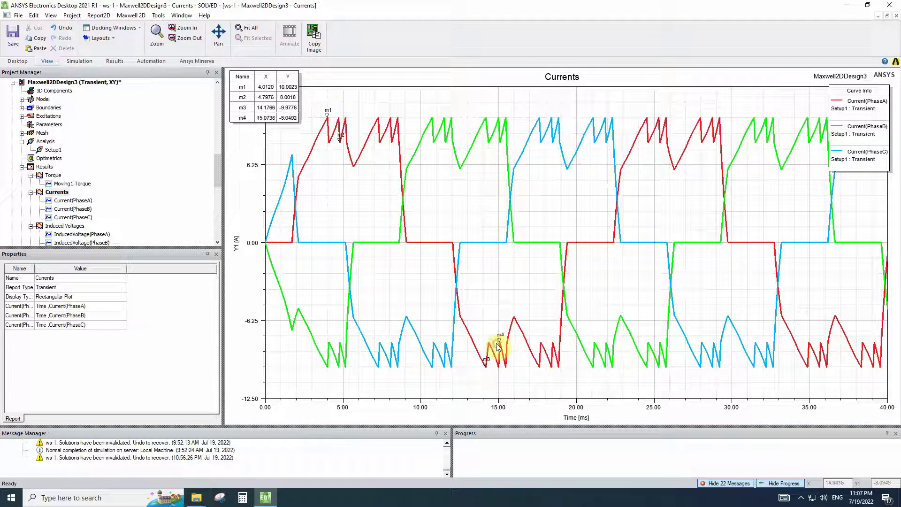
drag(218, 177, 218, 103)
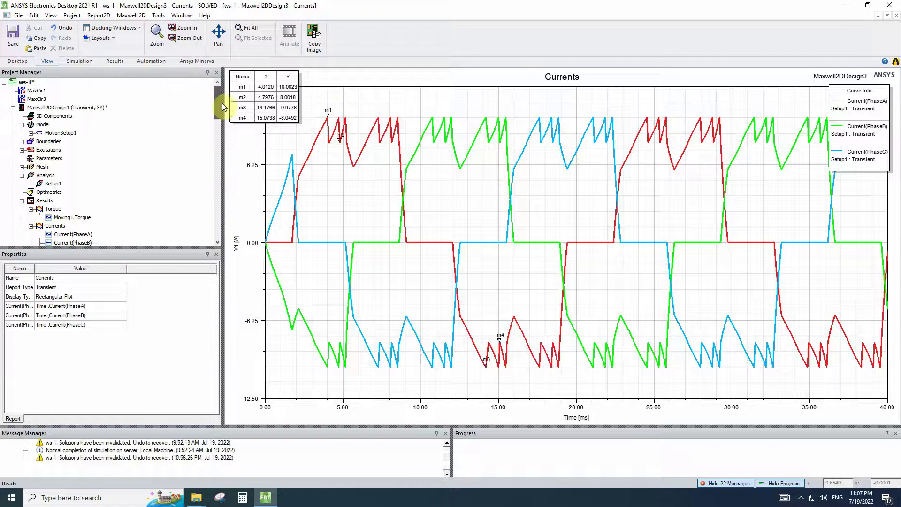
double_click(38, 99)
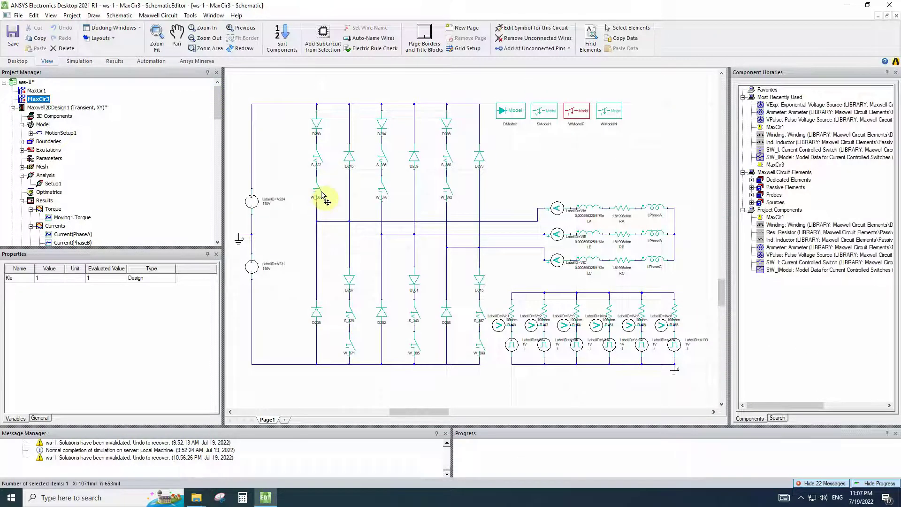
double_click(577, 114)
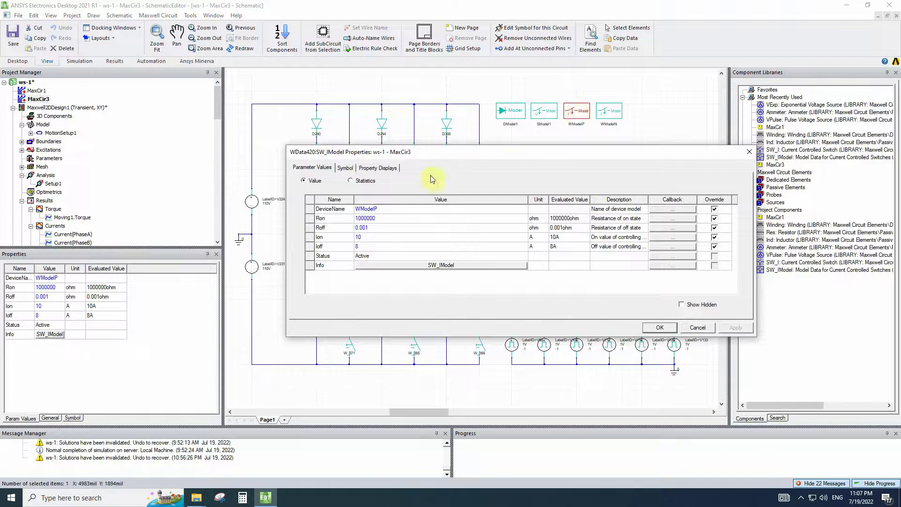
click(660, 328)
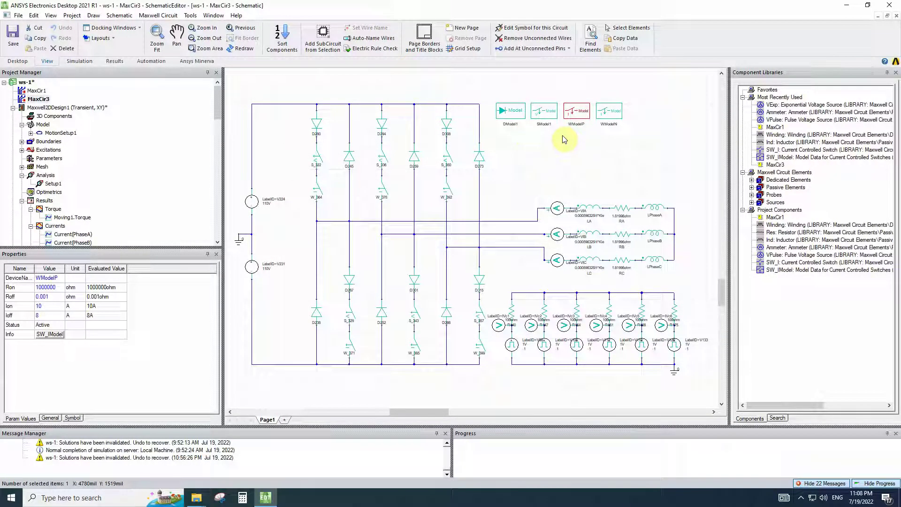
double_click(577, 115)
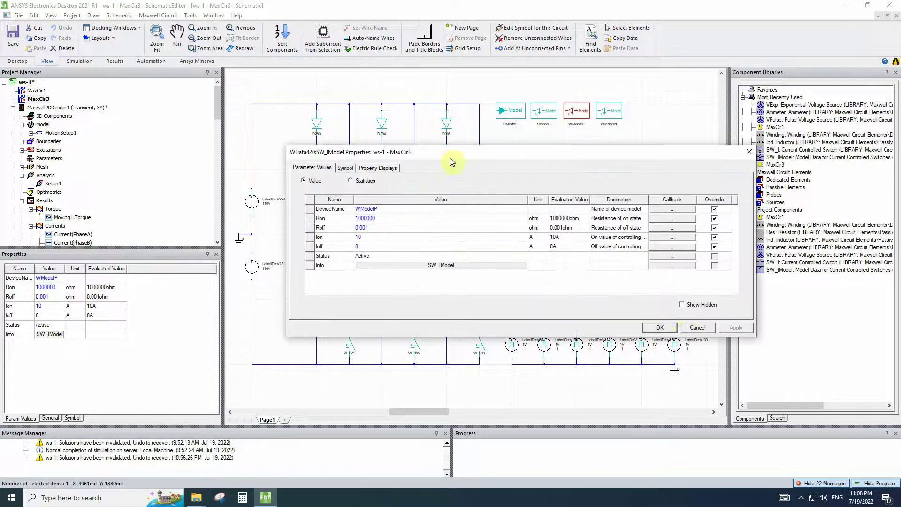
click(664, 328)
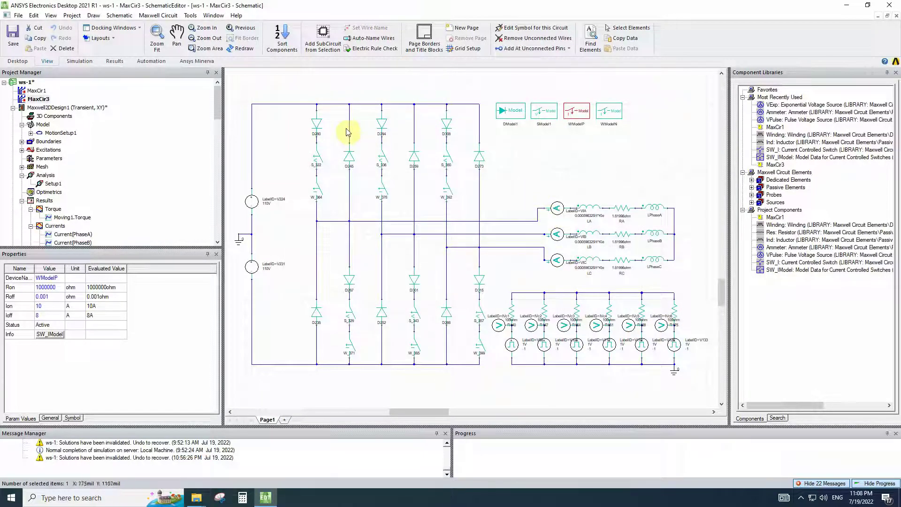
drag(219, 94, 215, 140)
double_click(65, 183)
double_click(57, 150)
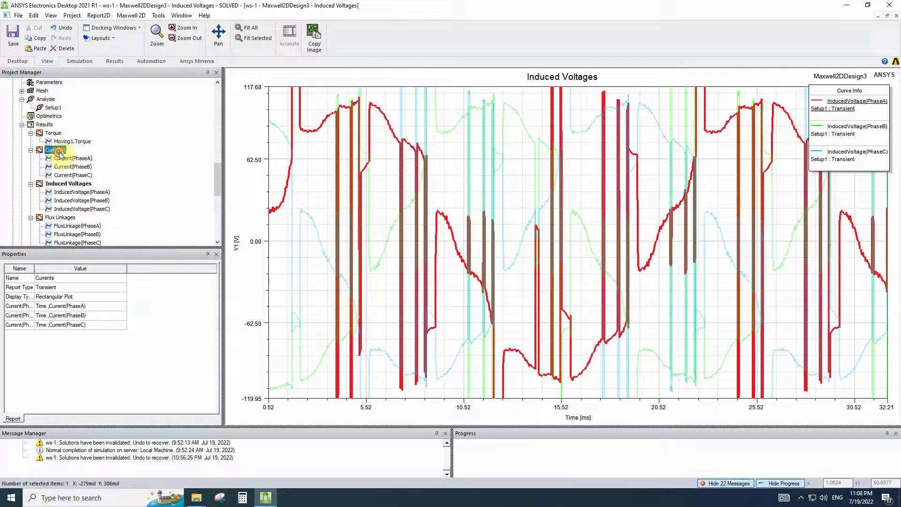